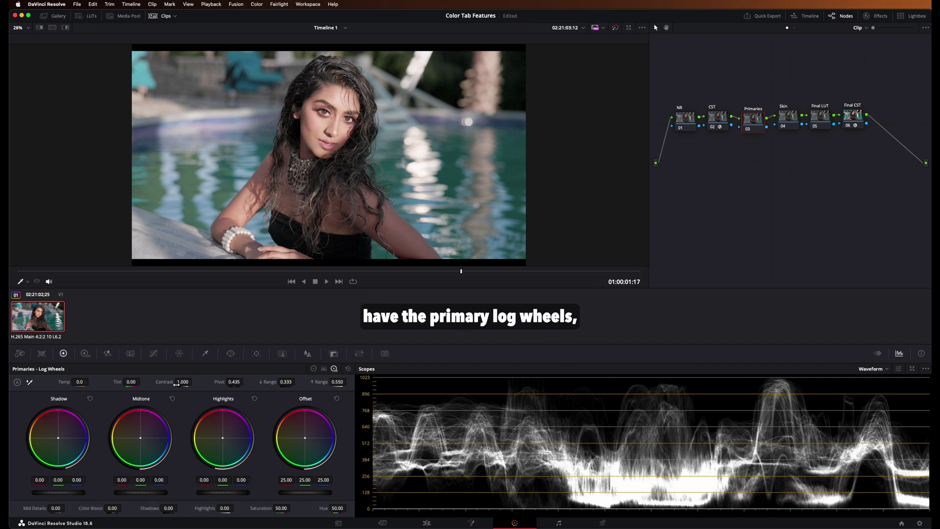
- Preview the HDR wheels, then go back to the standard Lift, Gamma, Gain and Offset wheels
click(86, 355)
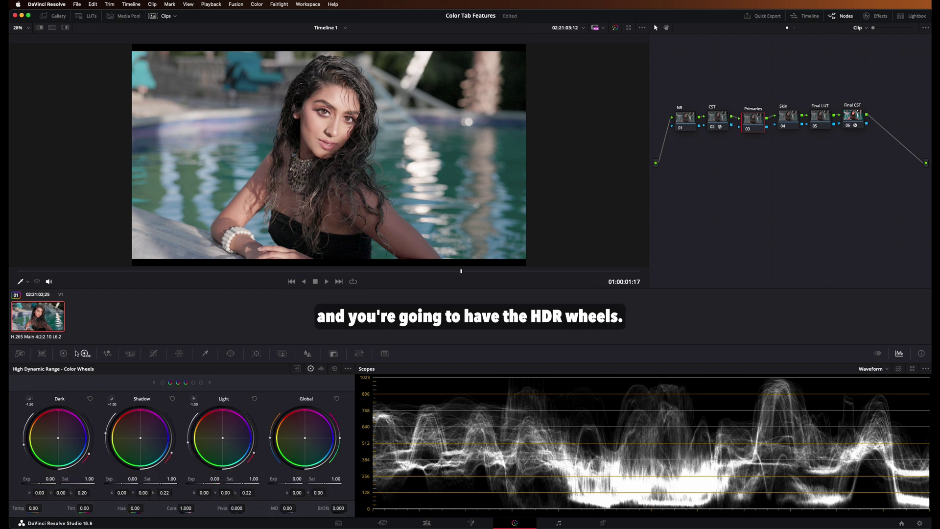
click(63, 353)
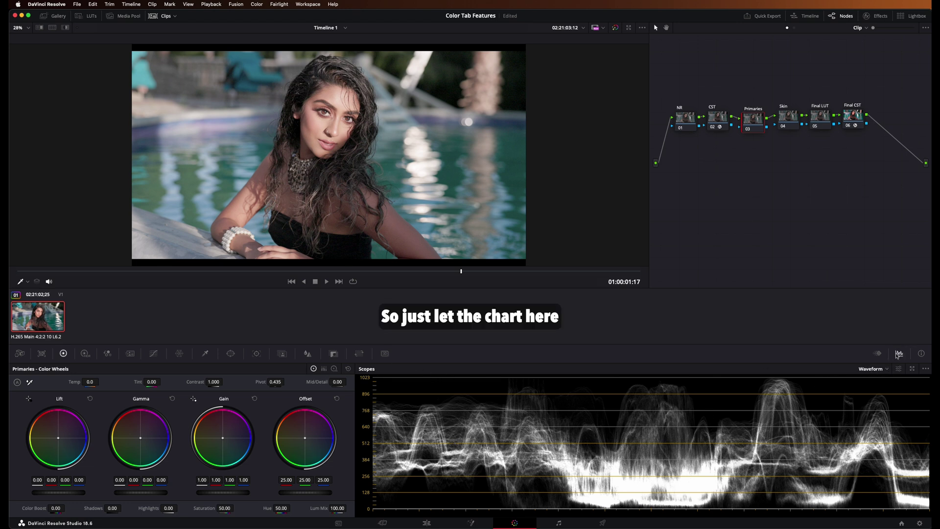
click(886, 369)
click(881, 389)
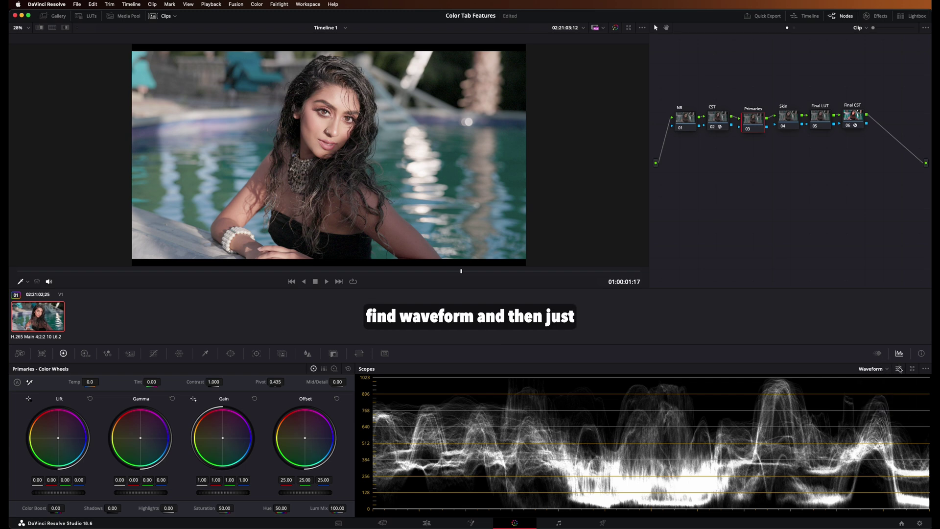
click(899, 369)
mouse_move(903, 440)
mouse_down()
mouse_move(839, 436)
mouse_move(906, 433)
mouse_up()
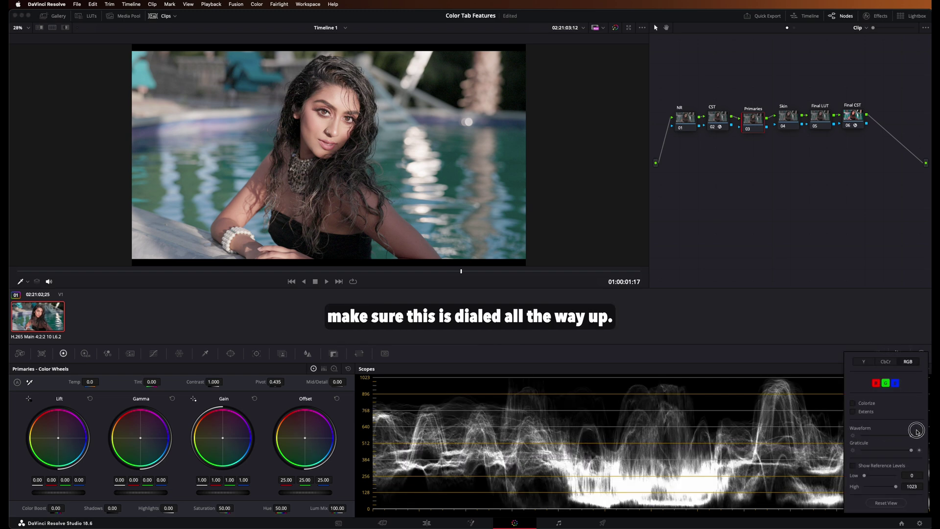
click(811, 323)
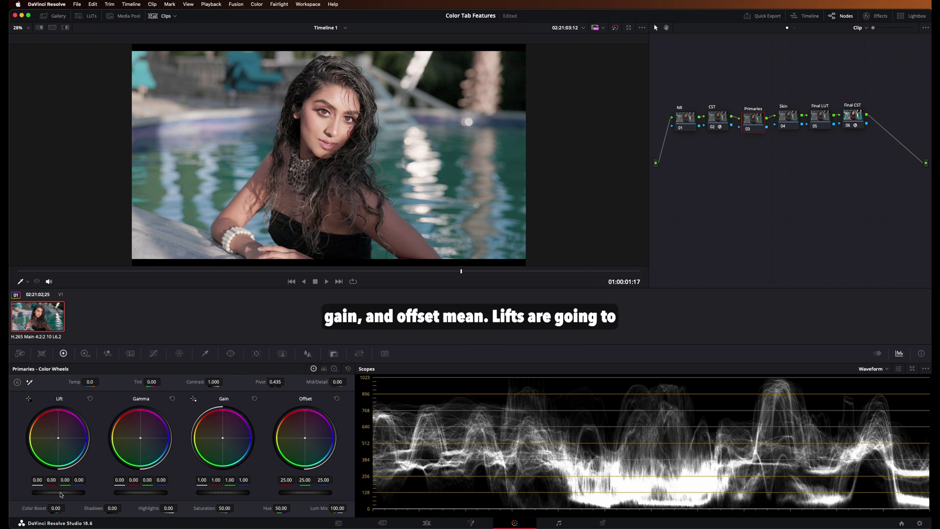
drag(61, 495, 57, 494)
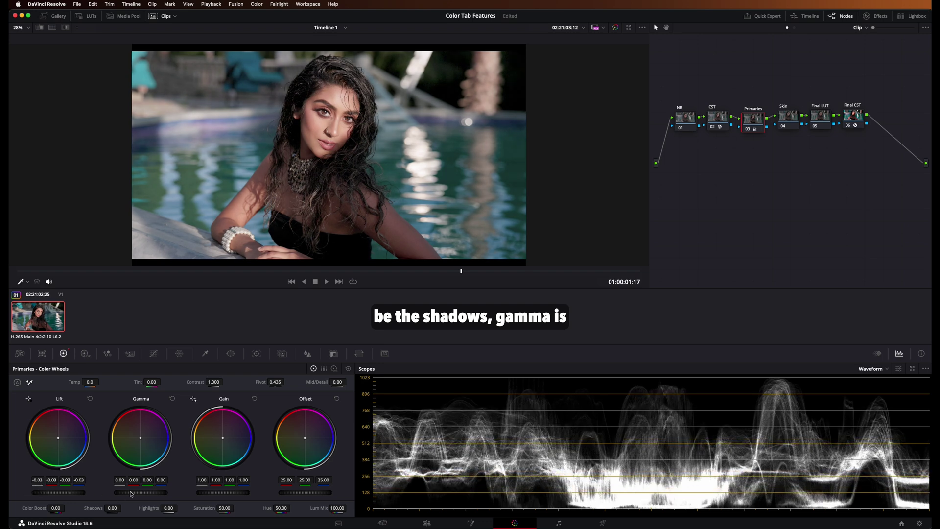
mouse_move(131, 493)
mouse_down()
mouse_move(147, 495)
mouse_move(125, 494)
mouse_up()
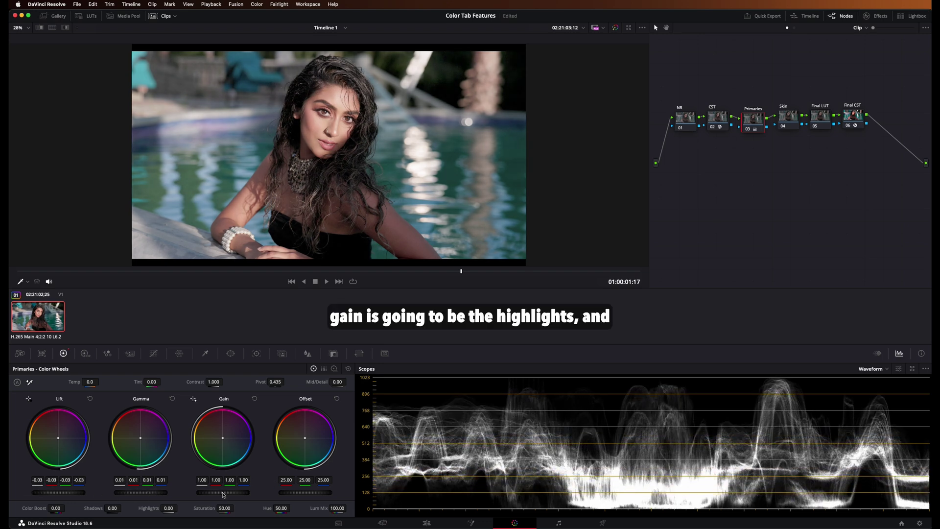
drag(222, 493, 210, 494)
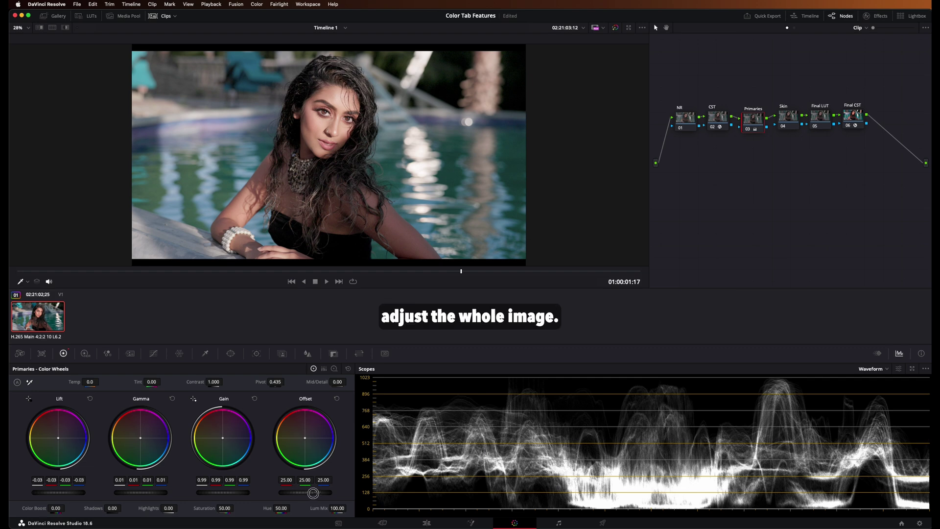
drag(313, 493, 242, 490)
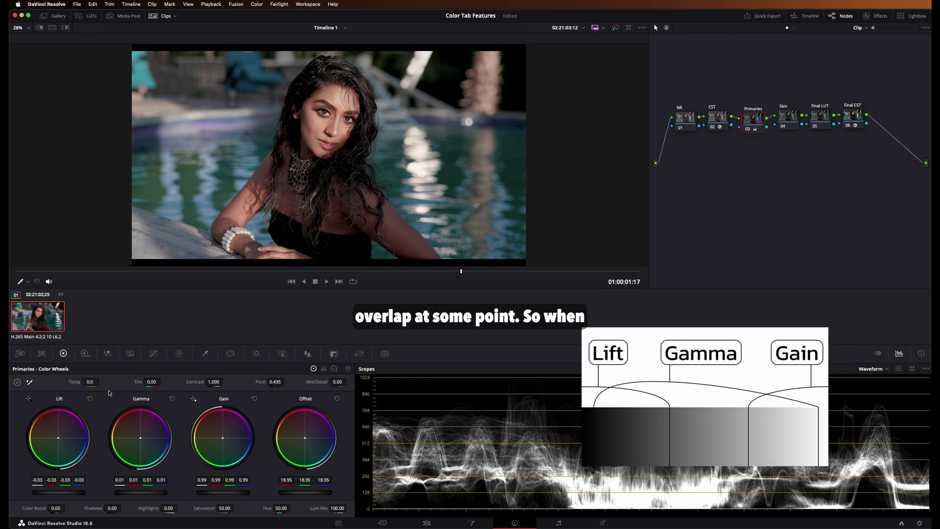
mouse_move(47, 492)
mouse_down()
mouse_move(78, 492)
mouse_move(38, 479)
mouse_up()
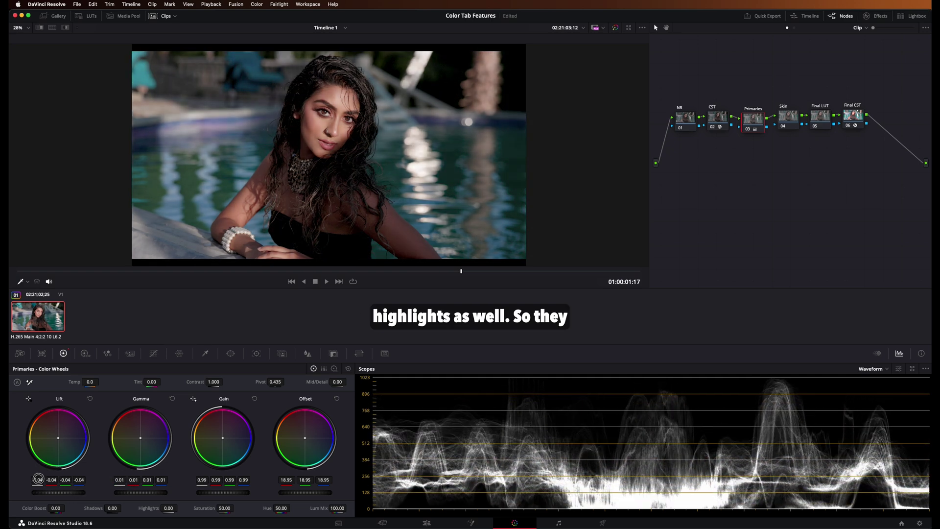
key(shift+Home)
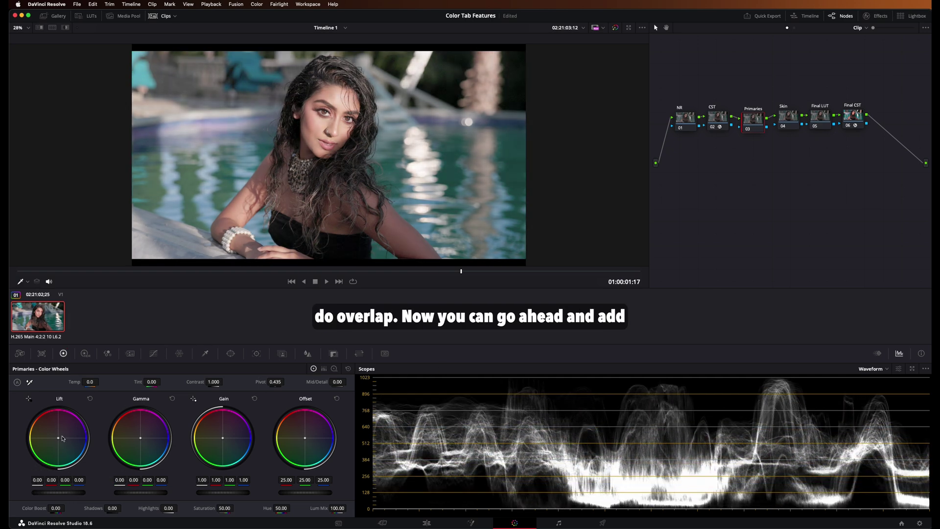
mouse_move(58, 438)
mouse_down()
mouse_move(46, 433)
mouse_move(57, 435)
mouse_up()
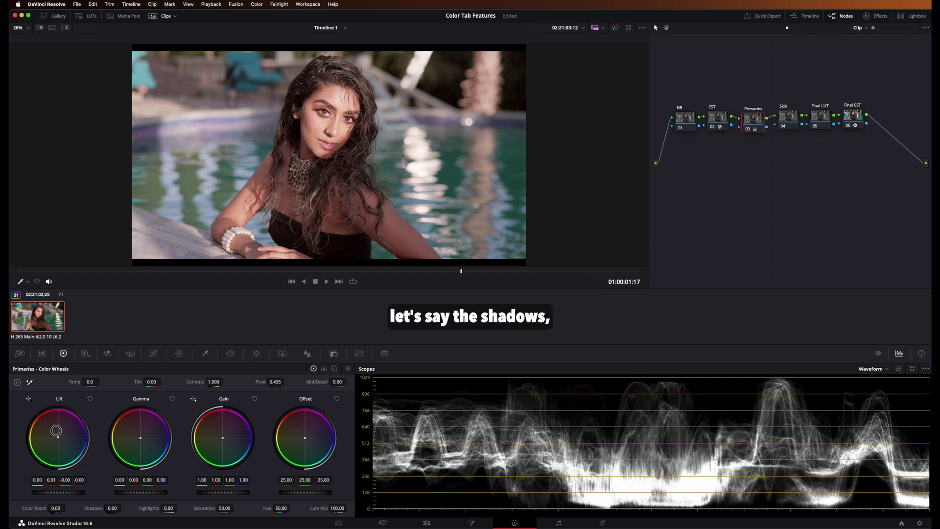
drag(120, 430, 138, 434)
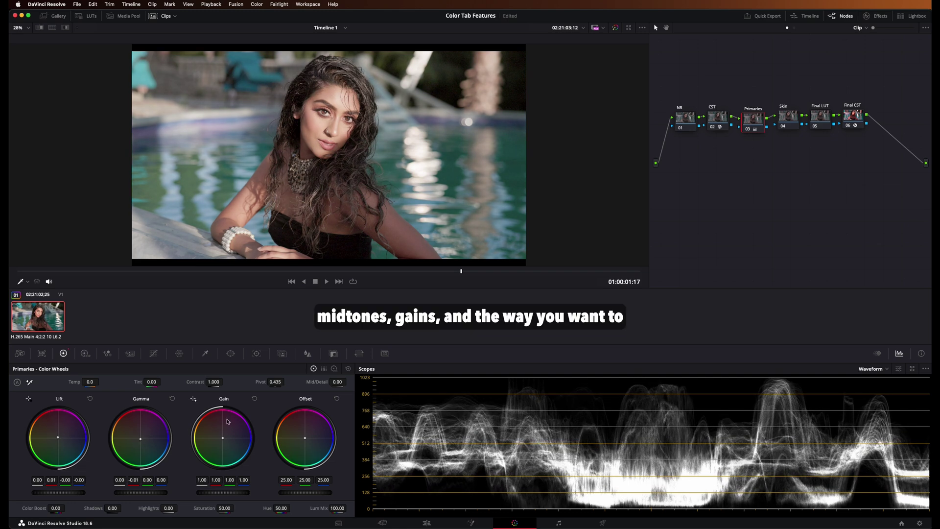
mouse_move(228, 422)
mouse_down()
mouse_move(211, 424)
mouse_move(222, 439)
mouse_up()
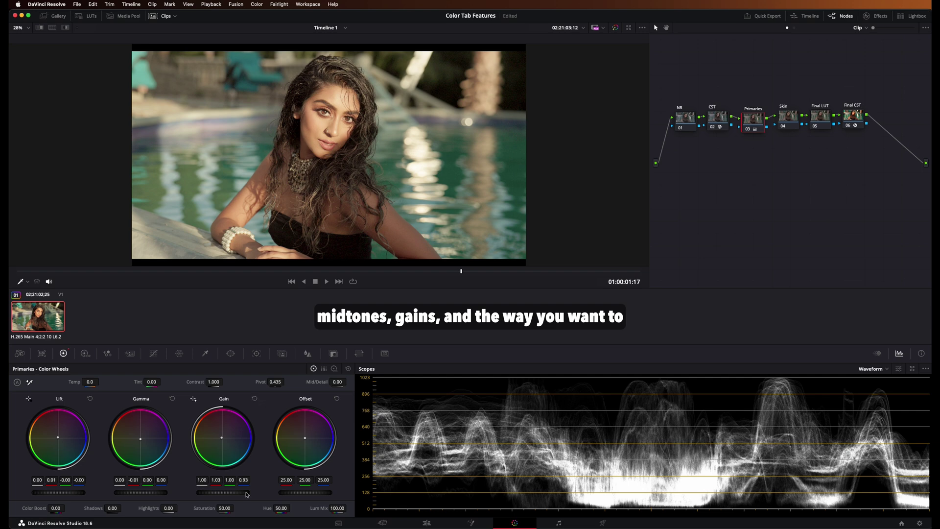
drag(239, 494, 234, 494)
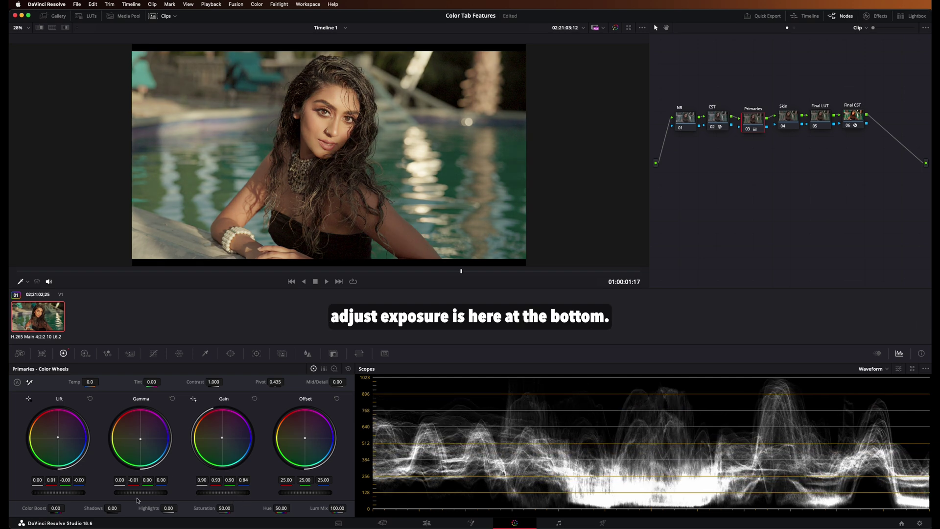
drag(145, 495, 137, 494)
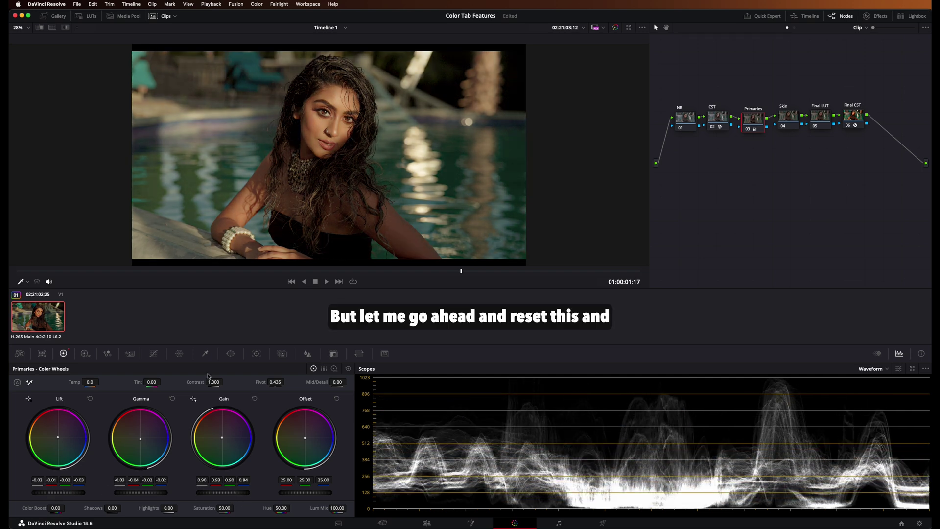
click(348, 368)
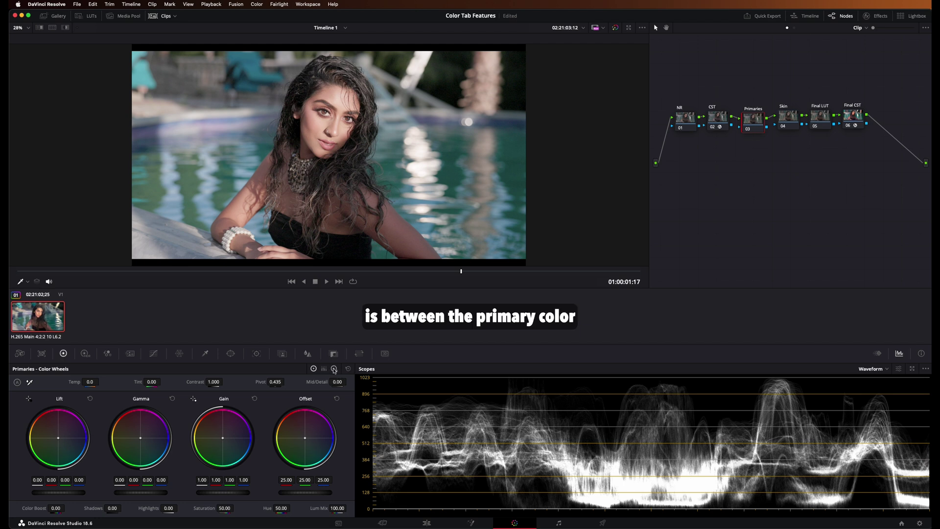
- On the Log wheels, set Shadow to -0.11, Midtone to 0.05 and Highlights to 0.19
click(334, 369)
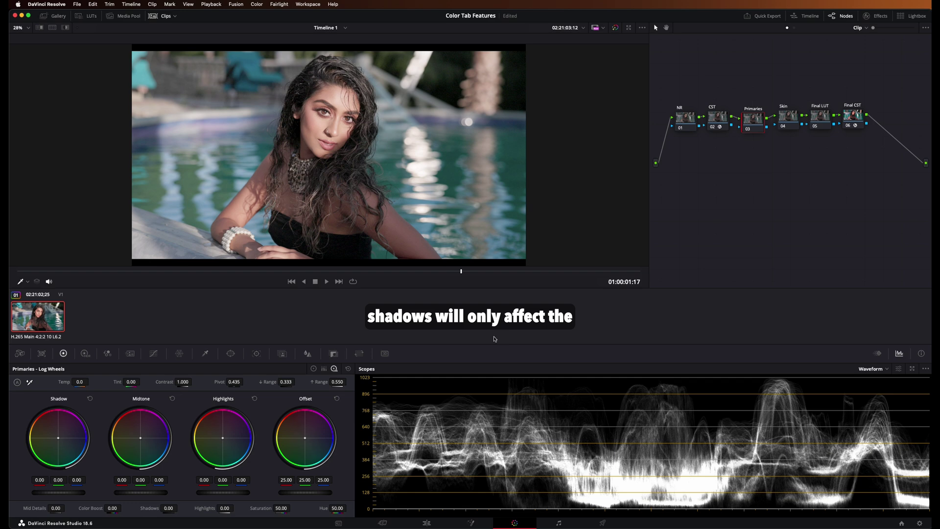
drag(75, 493, 49, 492)
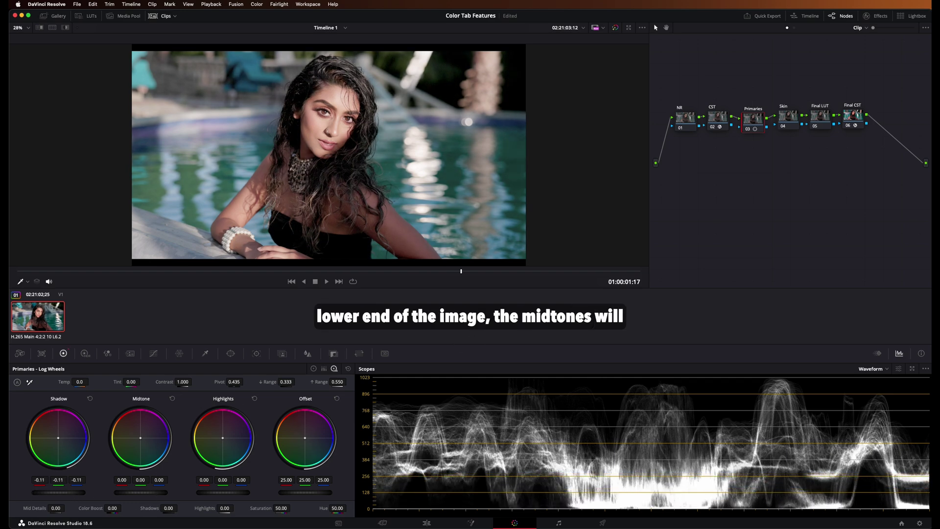
drag(122, 490, 146, 495)
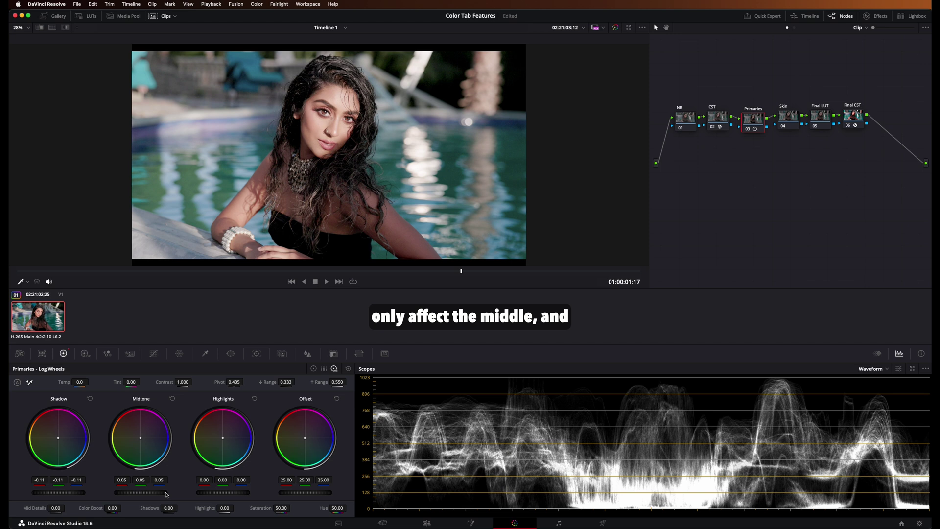
drag(225, 492, 244, 494)
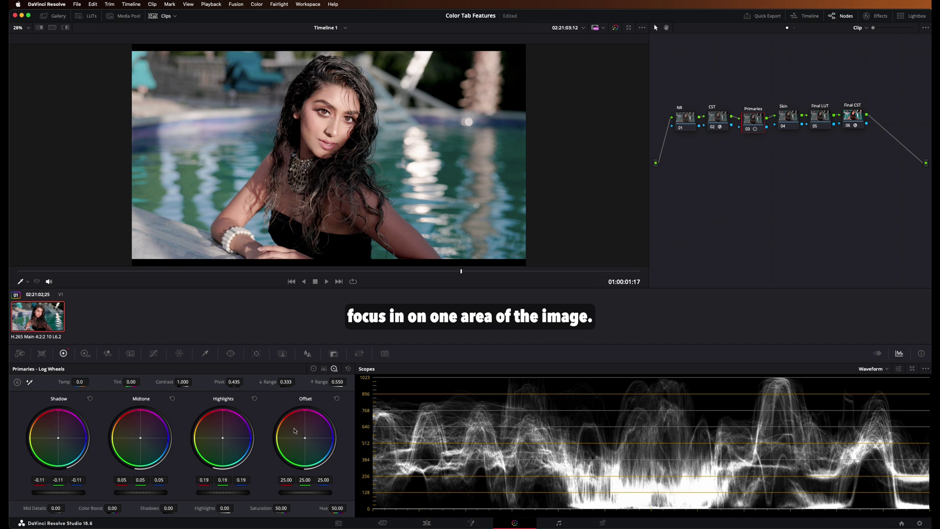
- Open Timeline 2's gradient on the standard color wheels and raise Lift to 0.11
click(325, 28)
click(329, 45)
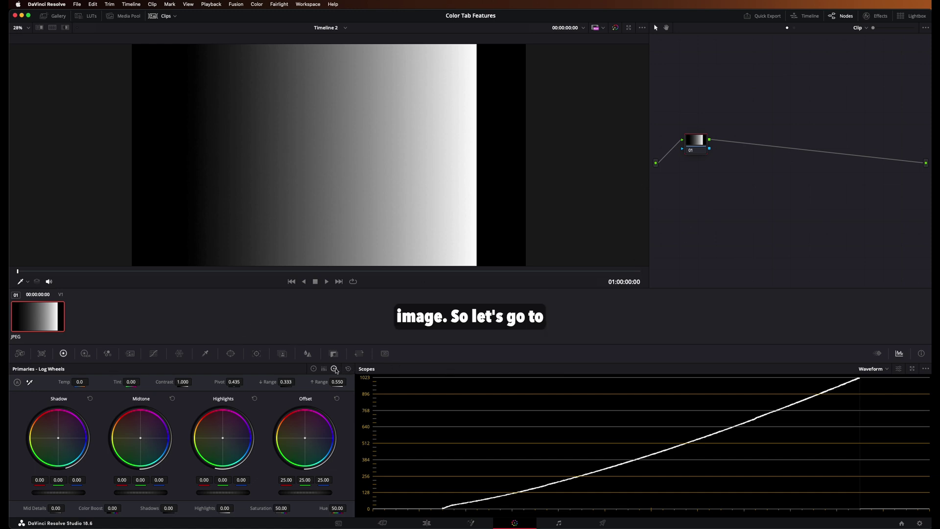
click(313, 368)
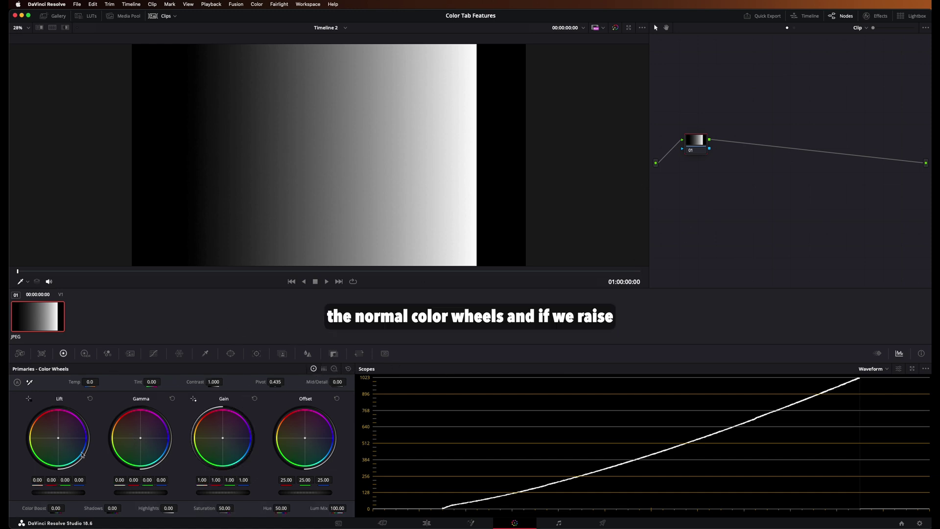
drag(55, 494, 76, 495)
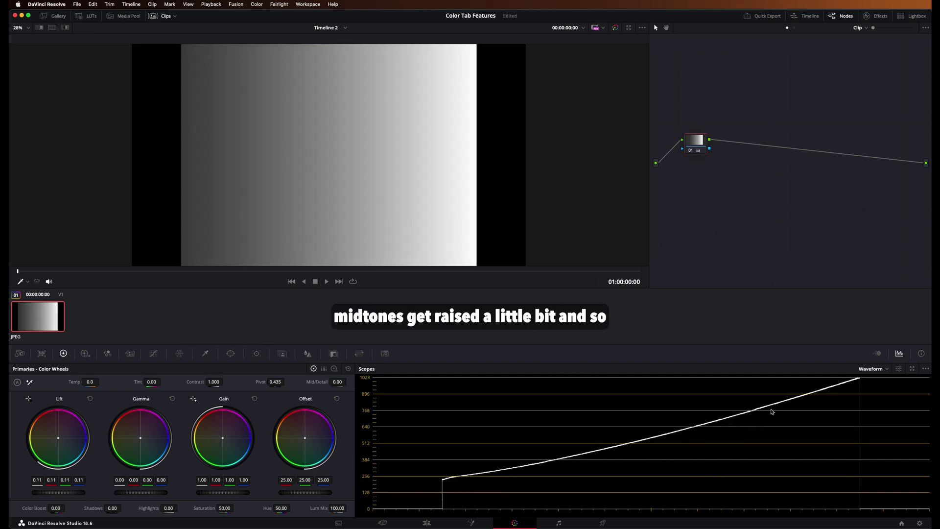
- Reset Lift, test raising Shadow on the Log wheels, then reset Shadow to 0.00
click(90, 398)
click(334, 368)
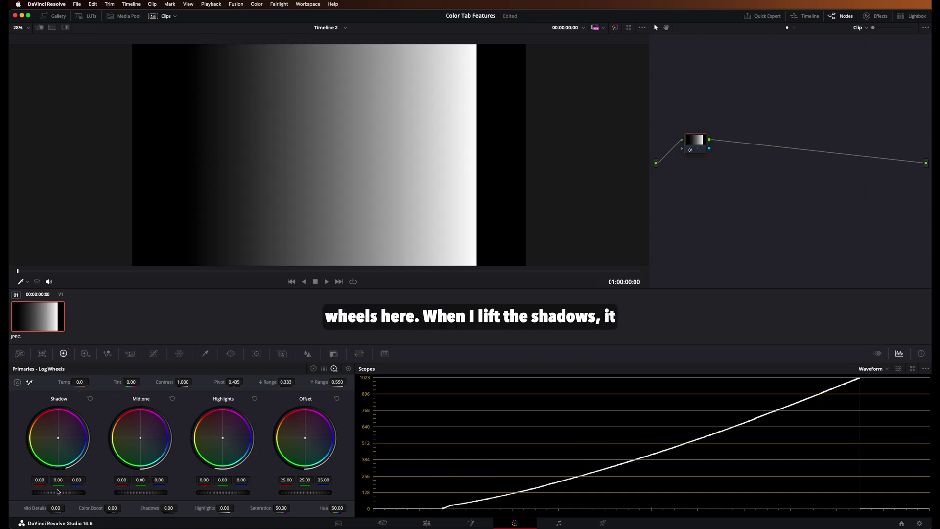
drag(58, 495, 188, 497)
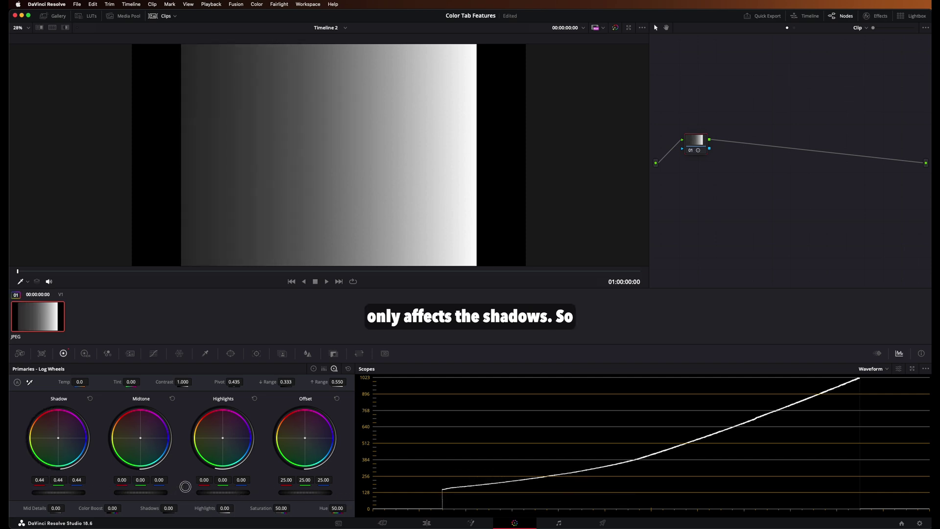
click(348, 368)
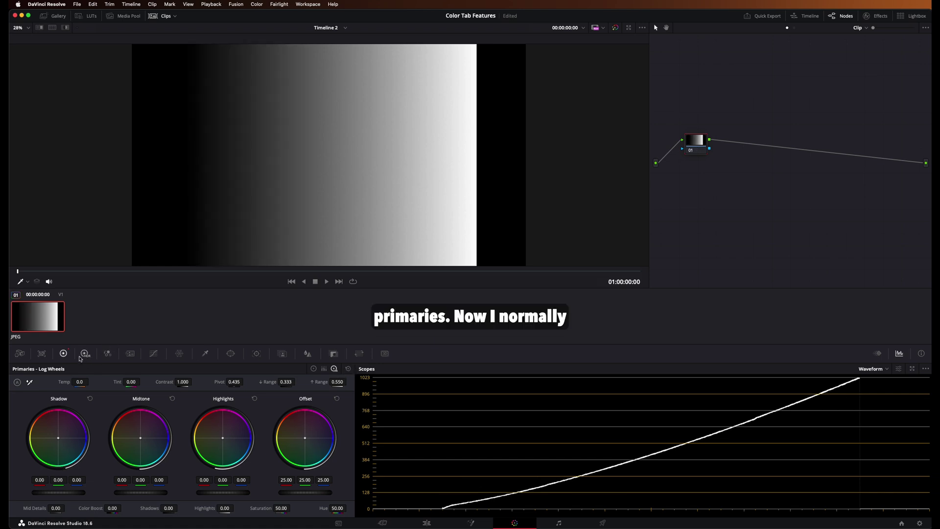
click(313, 368)
click(334, 369)
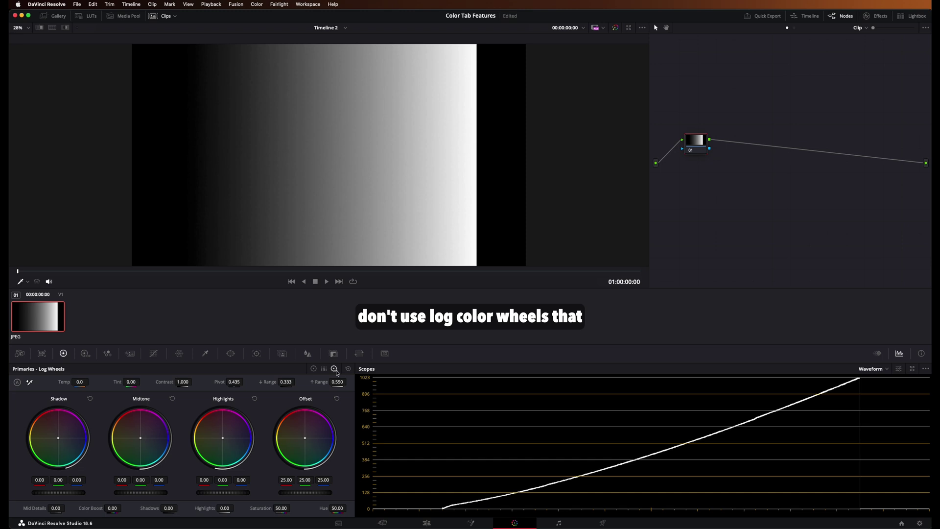
click(81, 355)
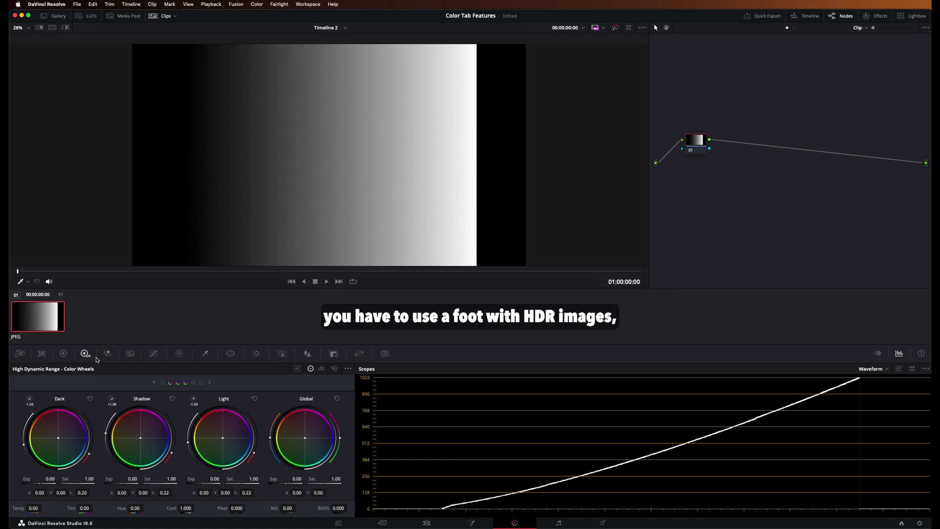
click(163, 383)
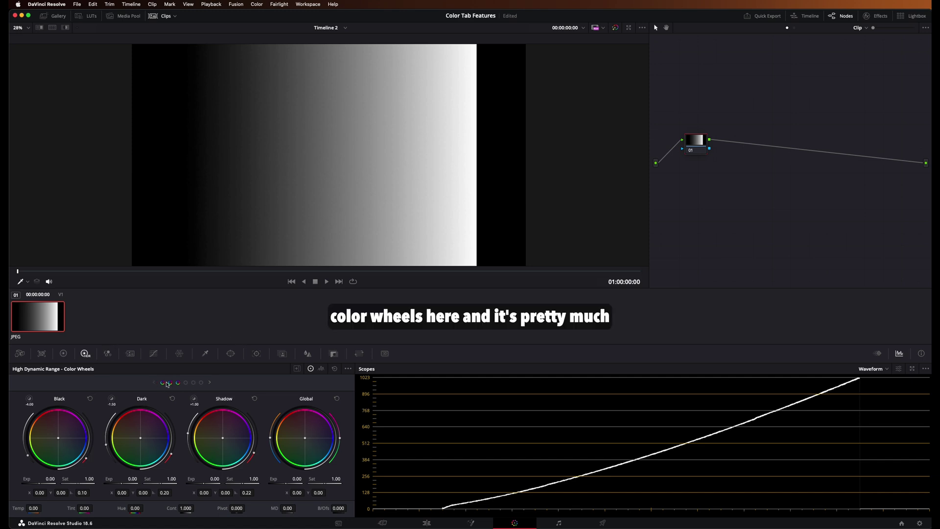
click(193, 384)
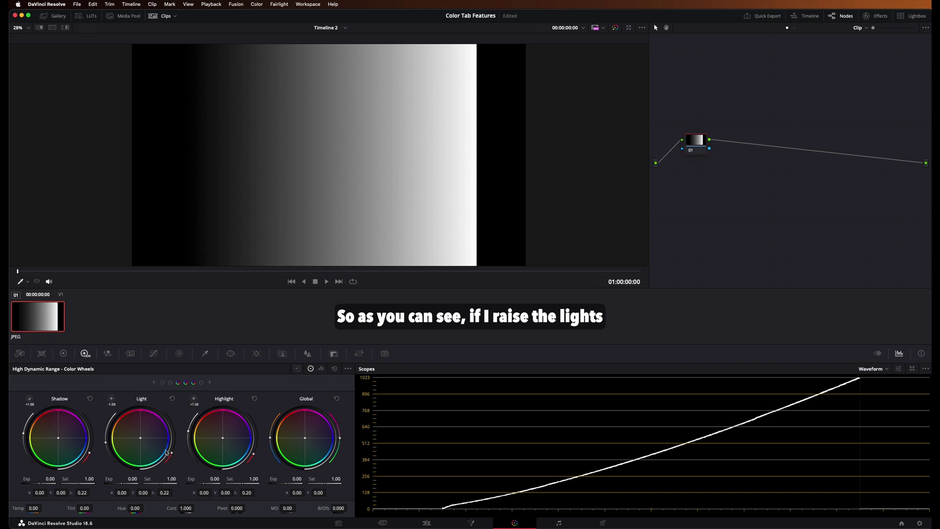
drag(120, 483, 147, 477)
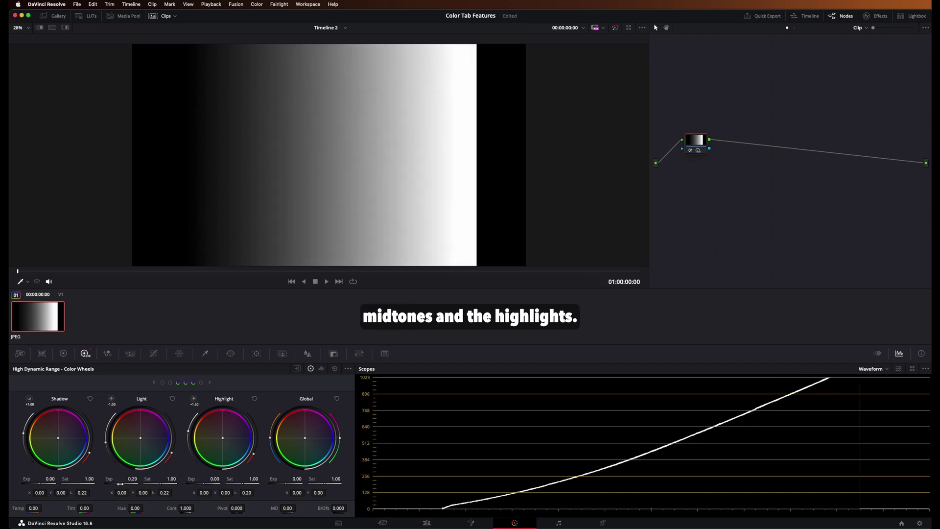
double_click(128, 479)
drag(205, 483, 171, 431)
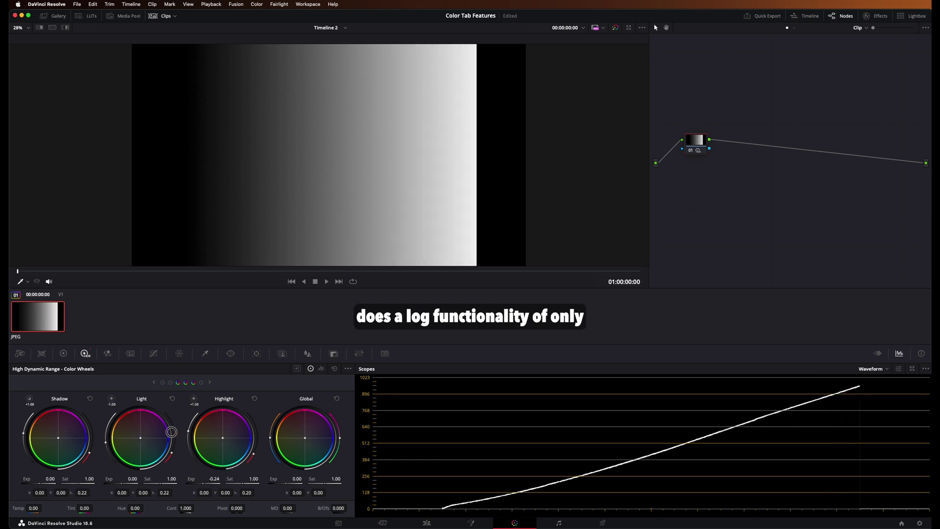
click(254, 398)
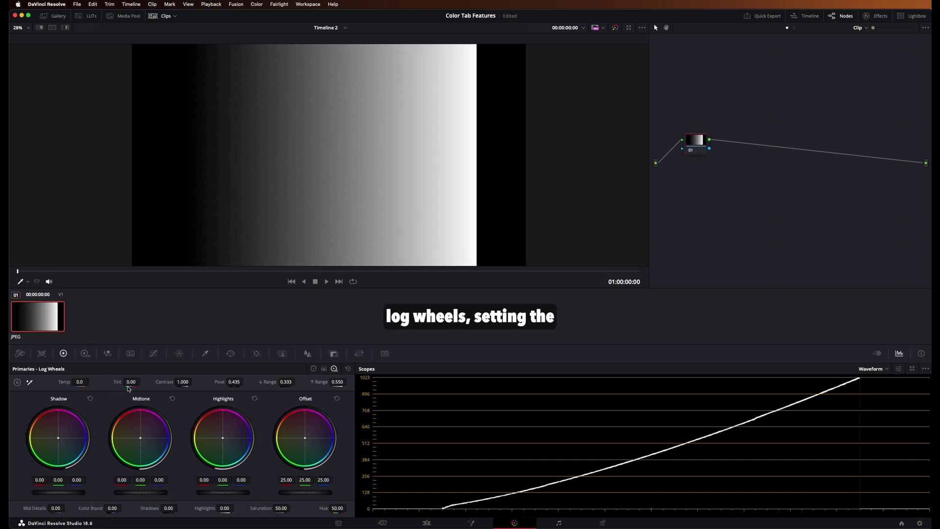
- Darken the portrait with Offset 14.35, Gamma and Lift 0.01, and Gain 0.98
click(84, 353)
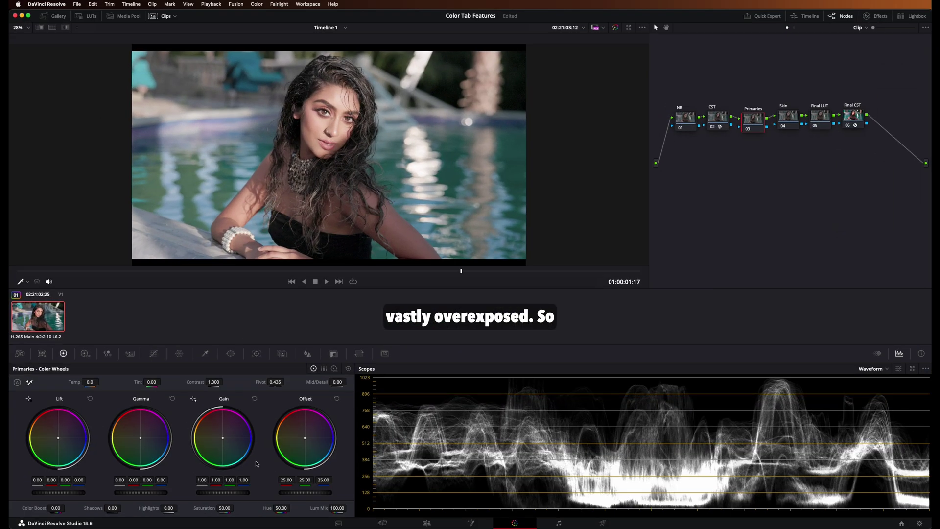
drag(319, 496, 199, 484)
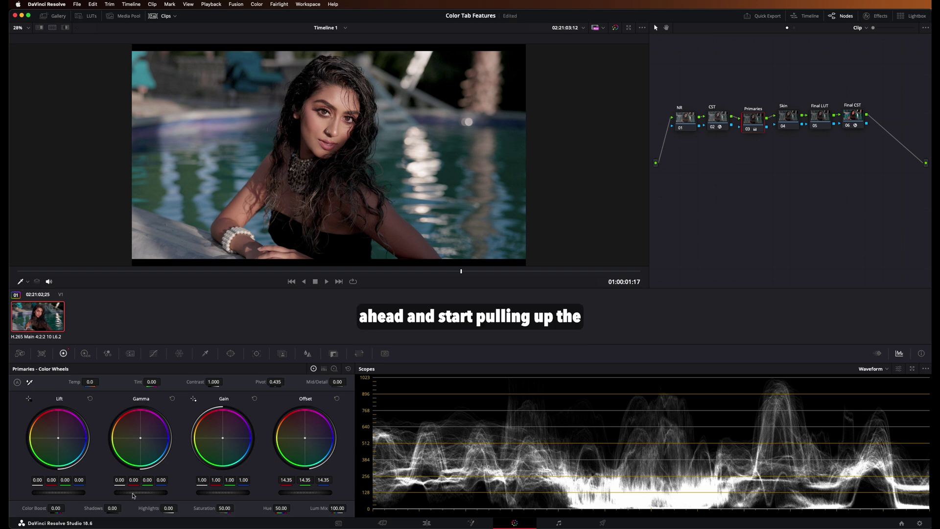
drag(137, 492, 149, 490)
drag(56, 494, 63, 492)
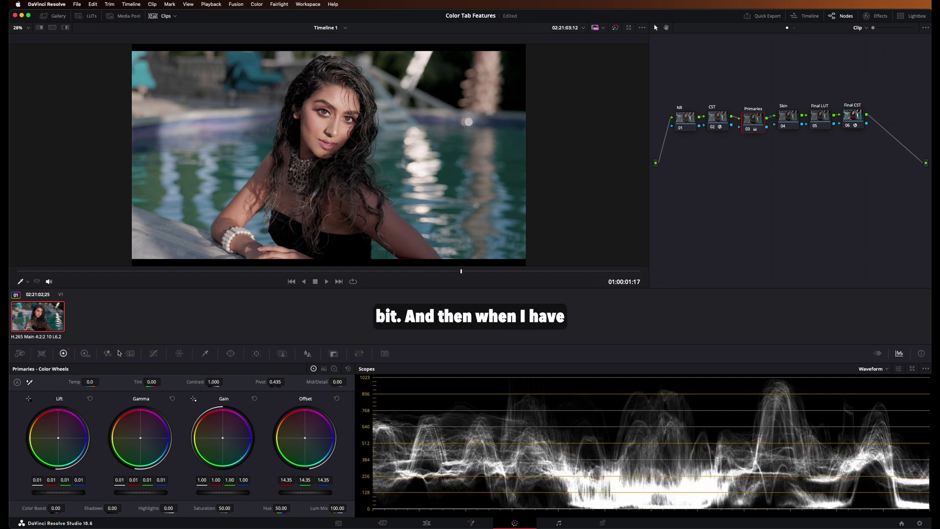
mouse_move(230, 495)
mouse_down()
mouse_move(216, 493)
mouse_move(225, 492)
mouse_up()
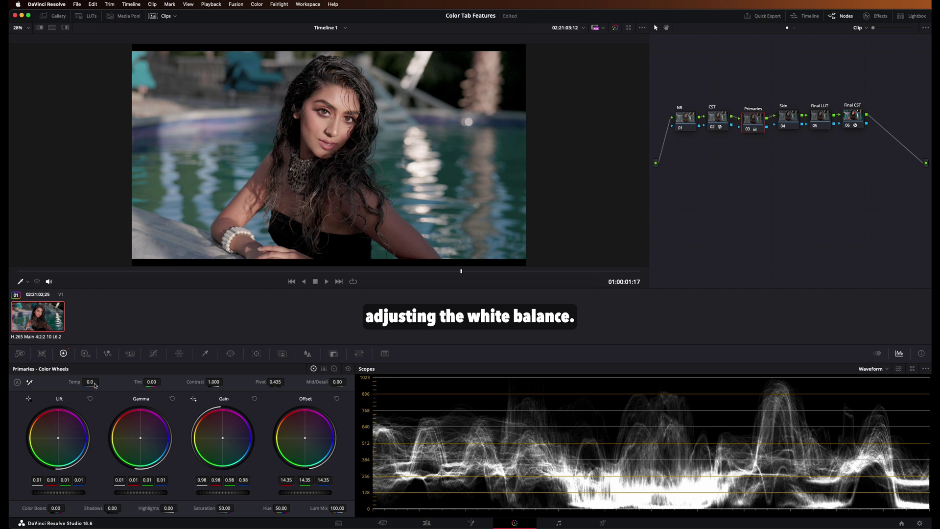
- Try the white-point picker on the bracelet, undo it, then set Tint -3.50 and Temp 60.0
click(31, 382)
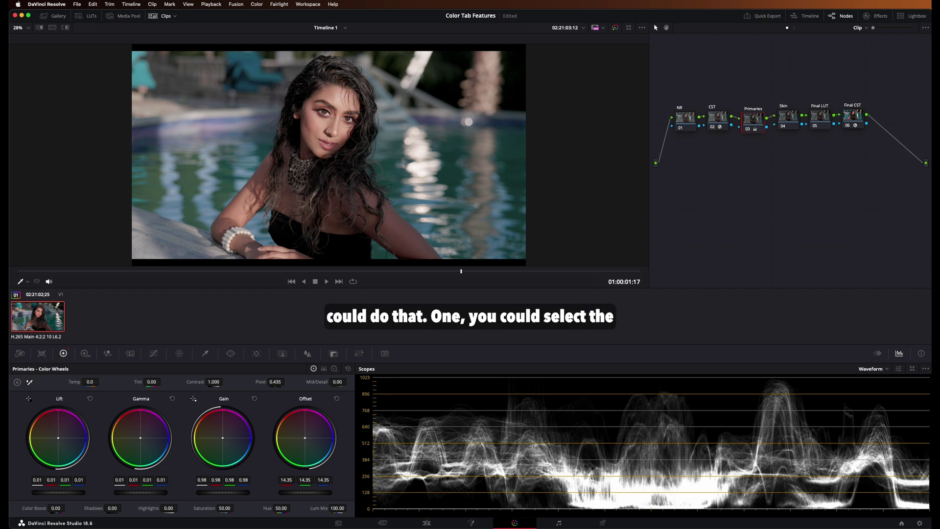
click(233, 235)
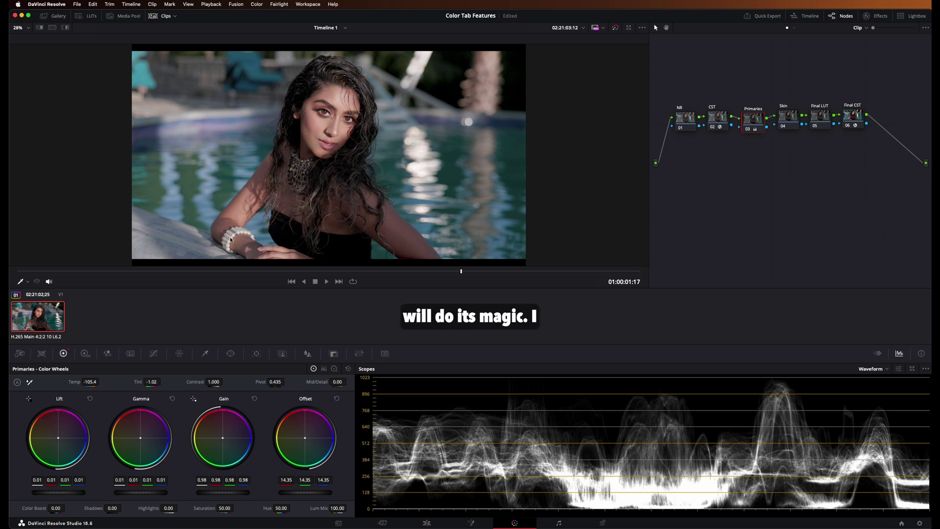
key(super+z)
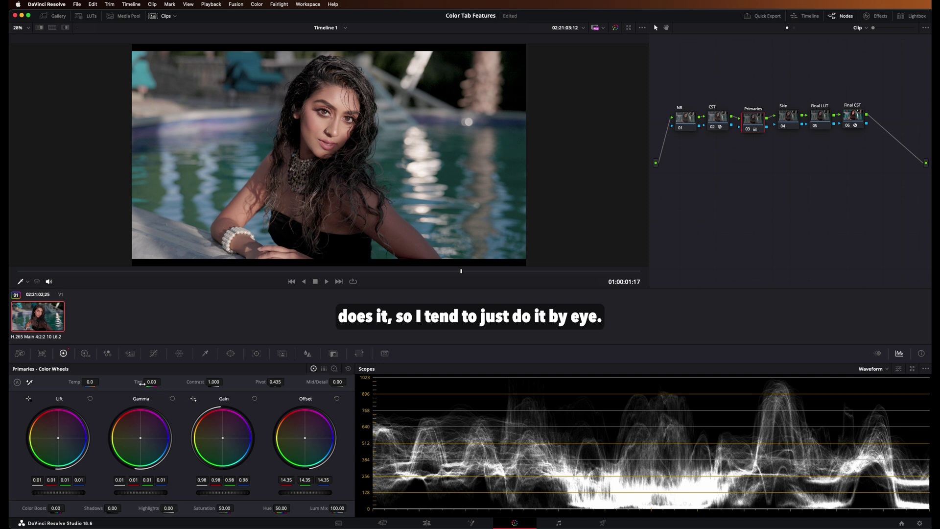
drag(156, 381, 94, 382)
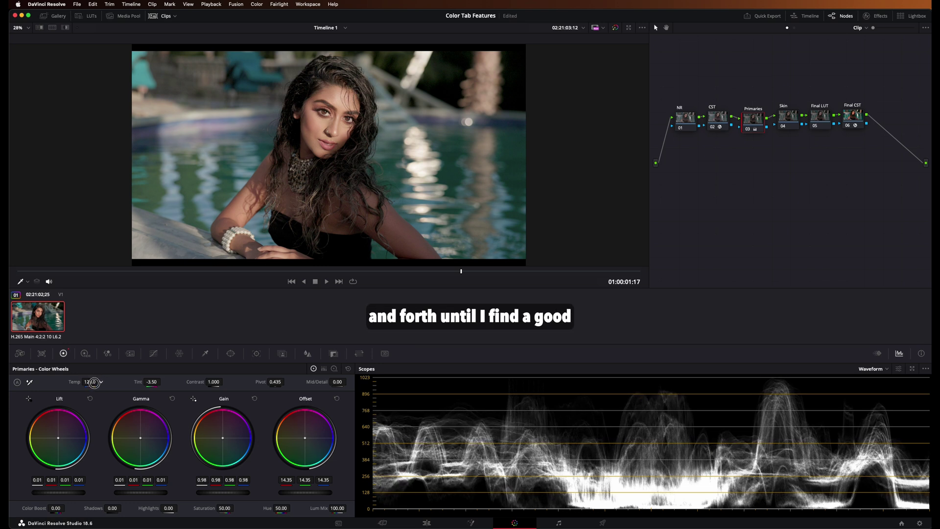
drag(94, 383, 83, 382)
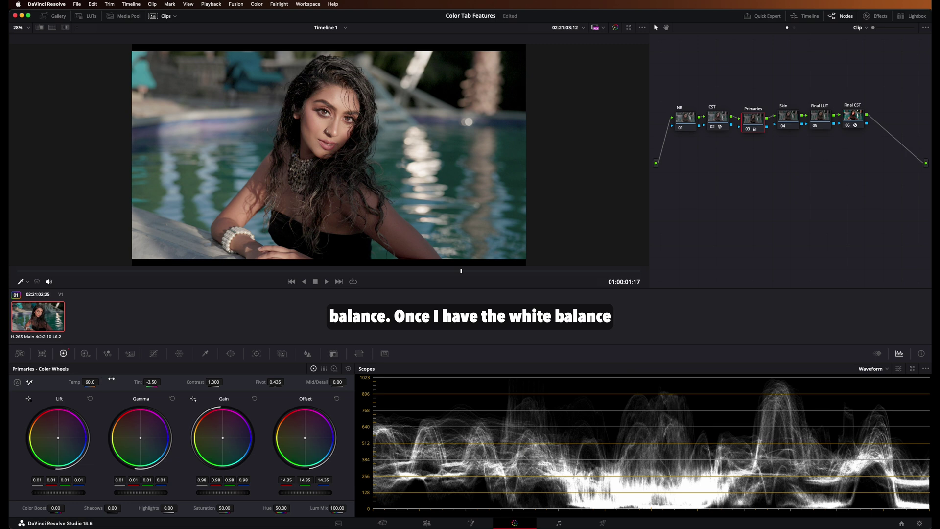
- On the HDR wheels, set Highlight exposure -0.19, Shadow 0.15 and Dark -0.09
click(85, 354)
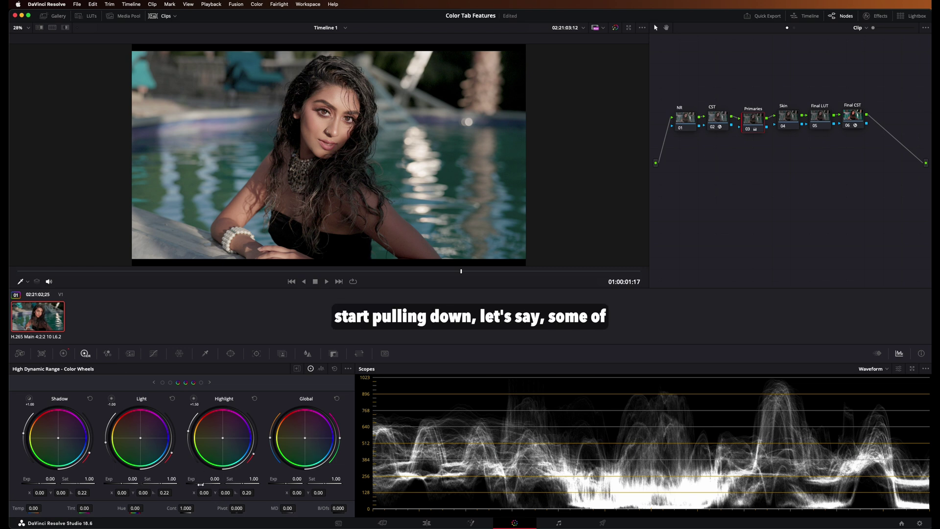
drag(201, 483, 119, 482)
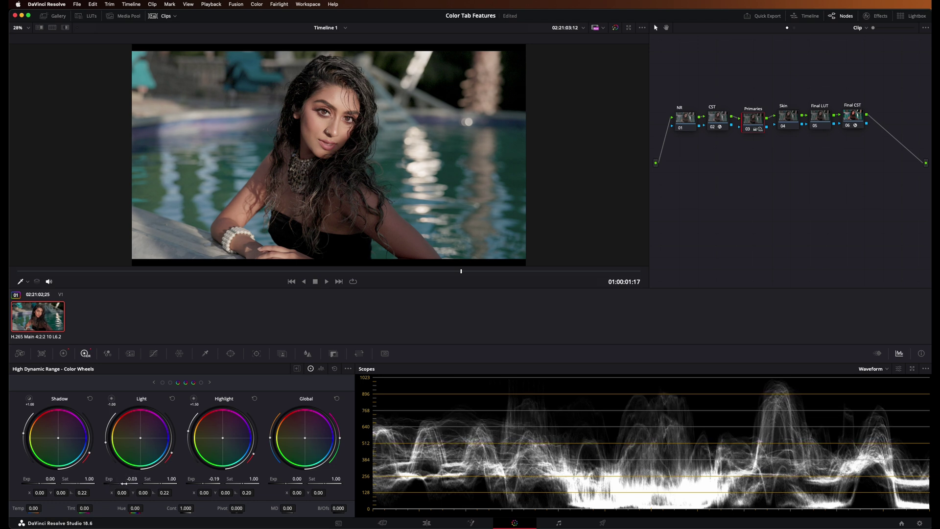
click(170, 382)
drag(126, 484, 146, 479)
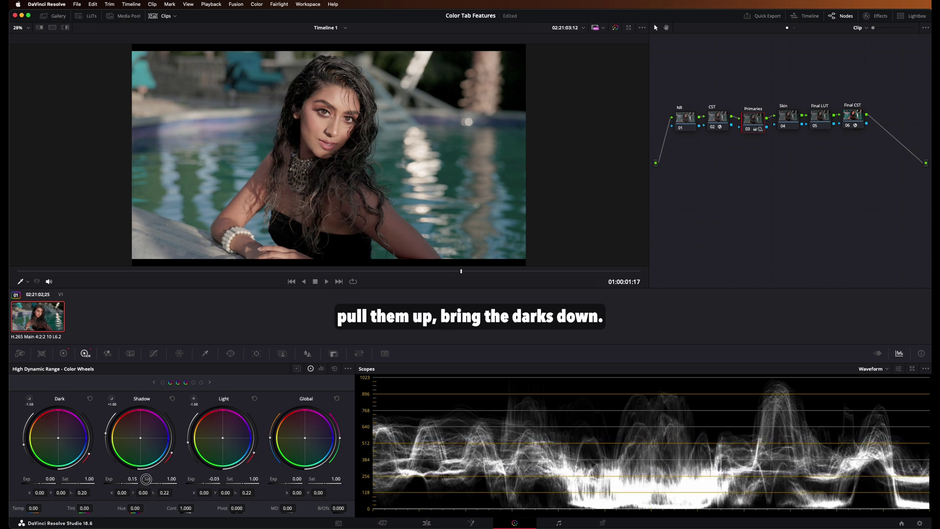
drag(40, 484, 24, 484)
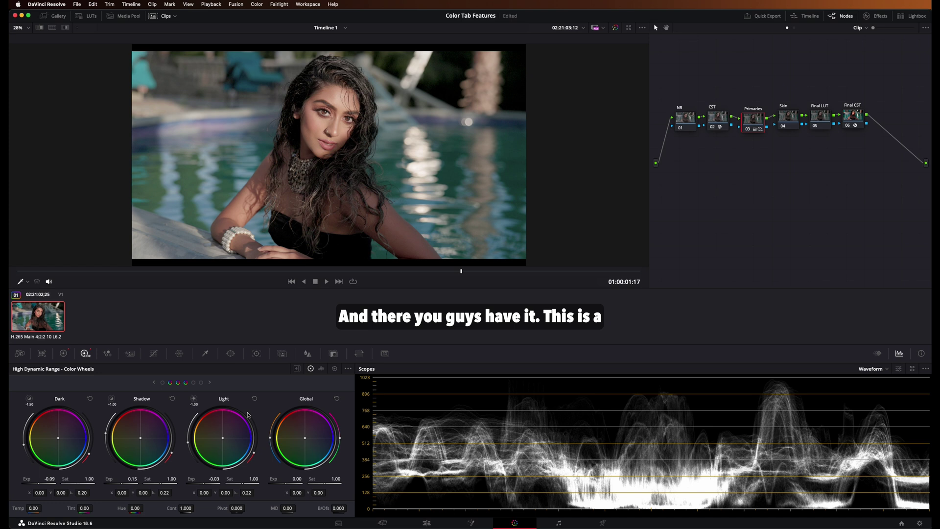
click(63, 353)
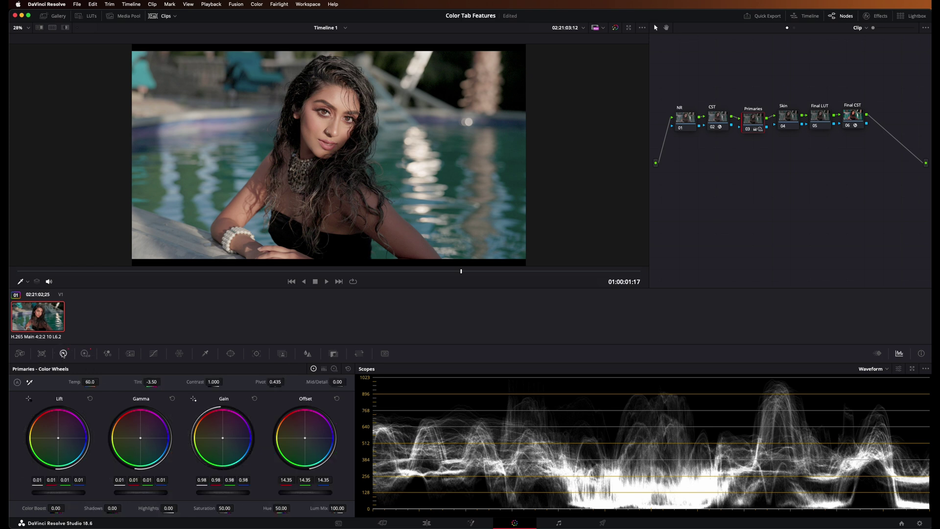